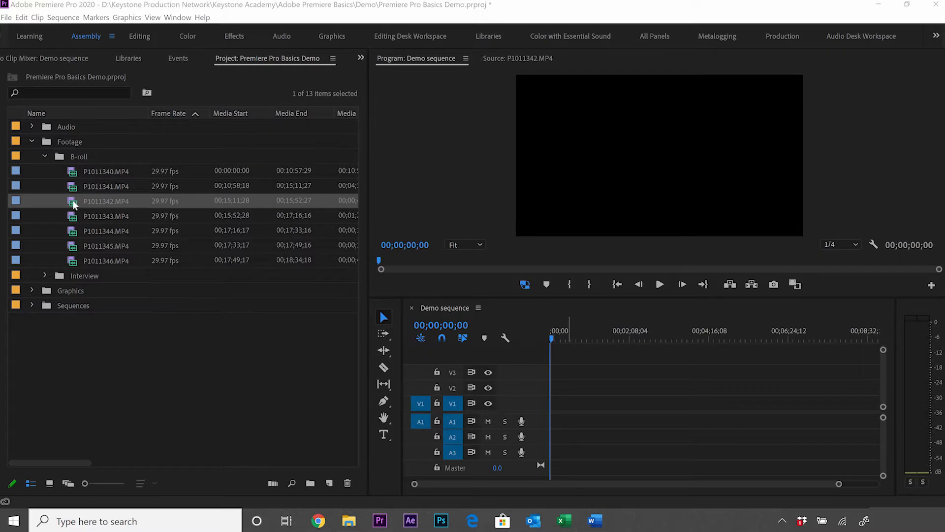
Open the B-roll clip P1011342.MP4 in the Source monitor.
double_click(73, 203)
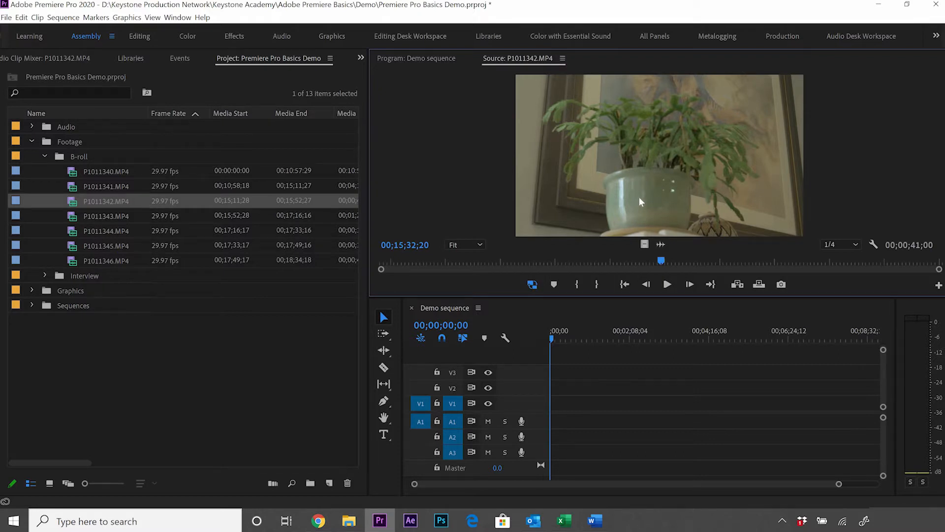
Try trimming the whole clip directly on tracks V1 and A1 of the Demo sequence, and delete it from there.
left_click_drag(635, 184, 555, 427)
left_click_drag(650, 422, 649, 421)
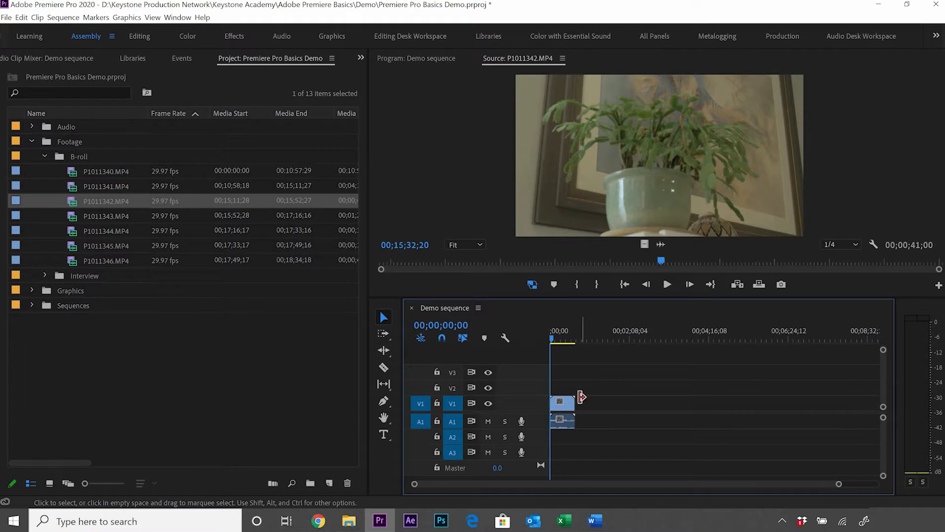
left_click_drag(840, 484, 666, 484)
left_click_drag(625, 404, 586, 402)
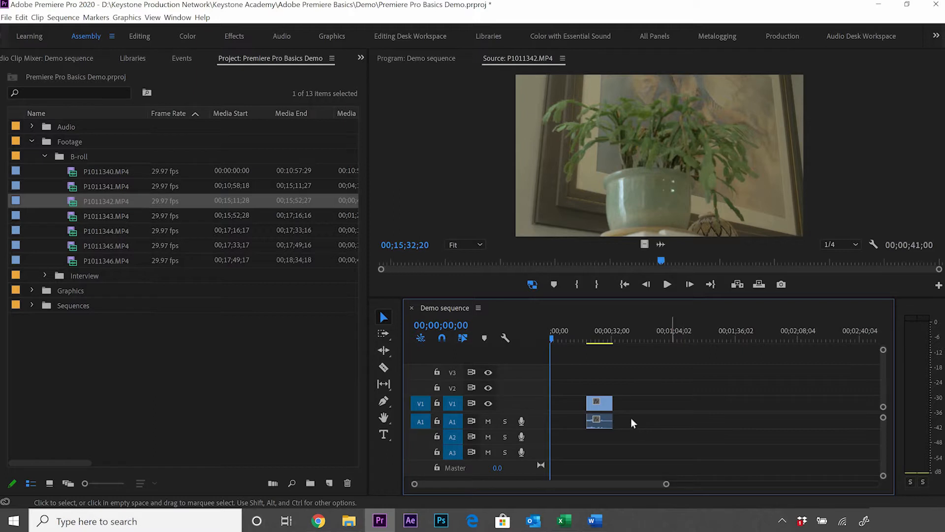
left_click(605, 407)
key("Delete")
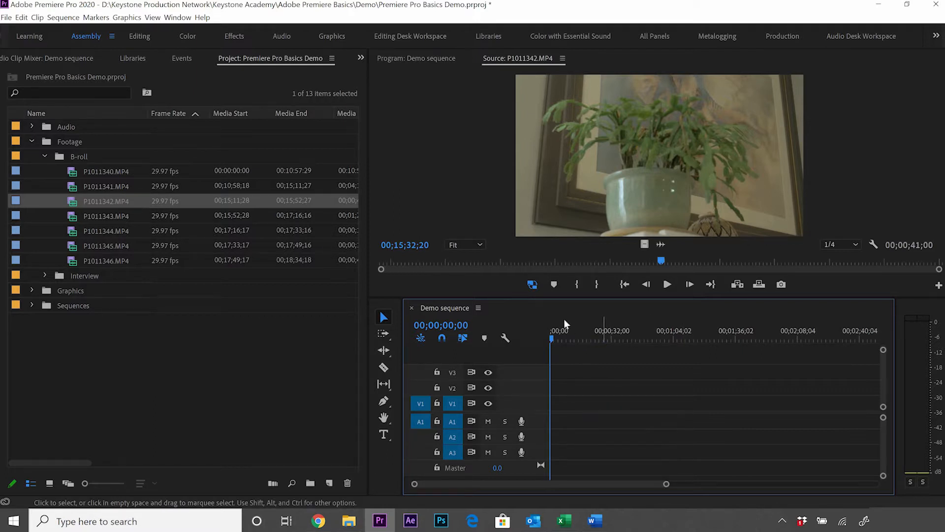
Scrub through the source clip P1011342.MP4 and park its playhead at about 00;15;40;16.
left_click(632, 211)
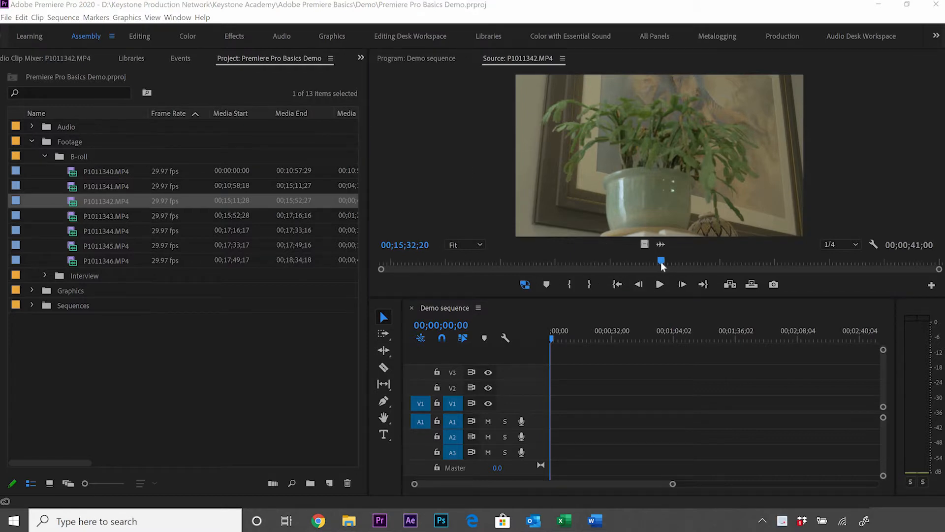
mouse_move(662, 260)
left_mouse_down()
mouse_move(639, 262)
mouse_move(661, 261)
left_mouse_up()
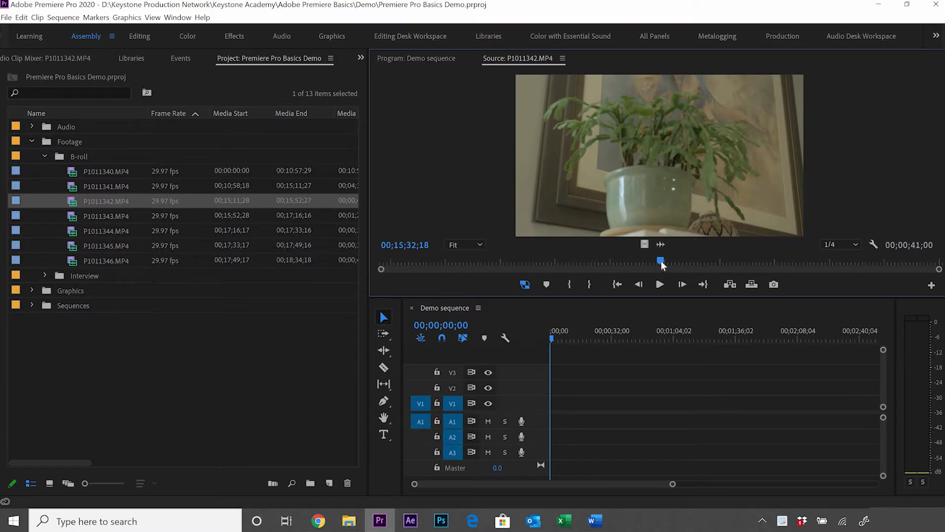
left_click_drag(661, 261, 802, 256)
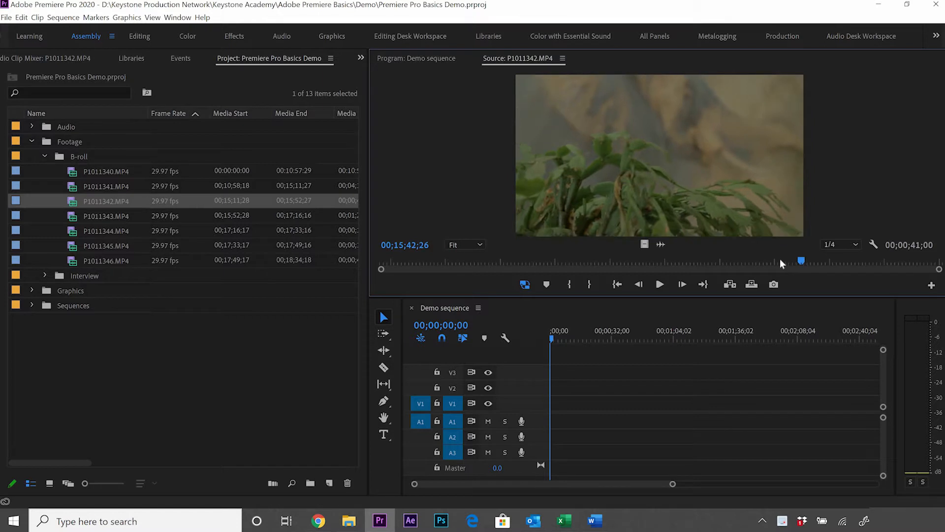
left_click_drag(772, 262, 769, 262)
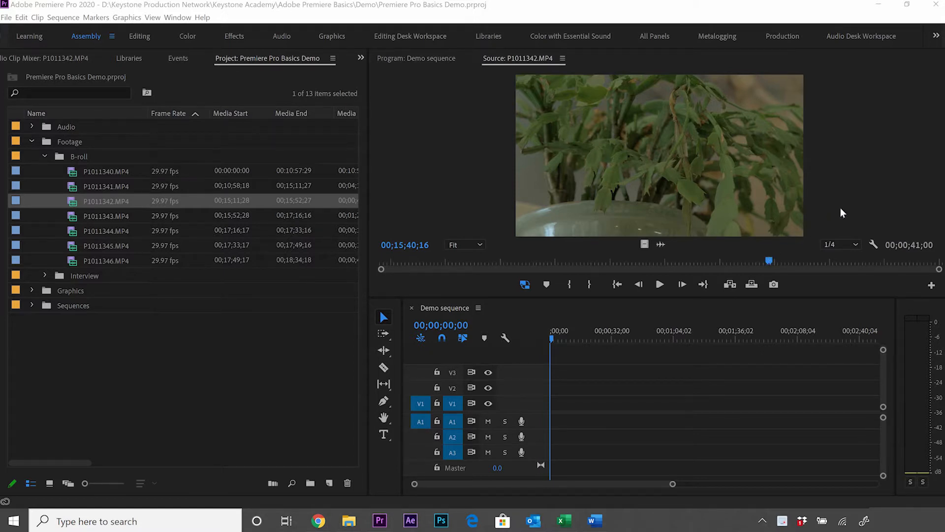
Step back and forth frame by frame in the source clip to position its playhead at 00;15;41;00.
left_click(823, 213)
key("Left")
key("Left")
key("Left")
key("Left")
key("Left")
key("Left")
key("Left")
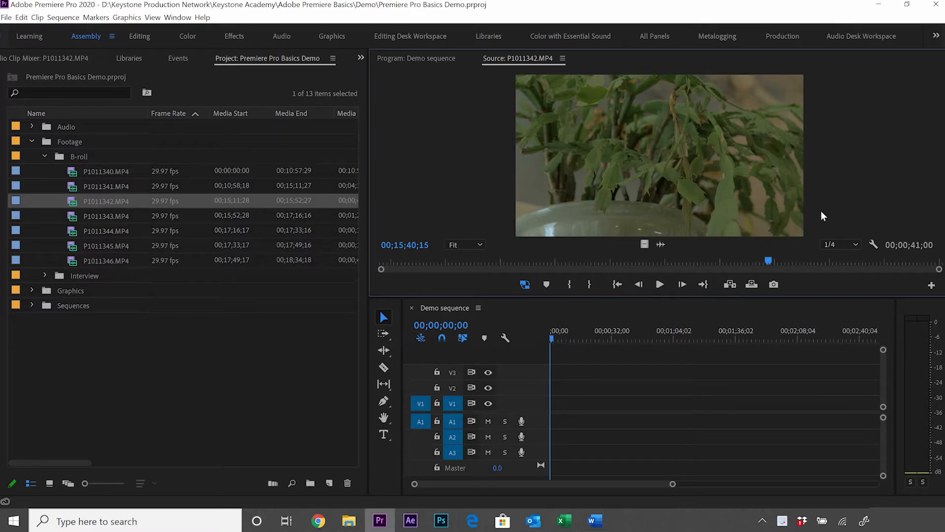
key("Left")
key("Left")
key("Left")
key("Left")
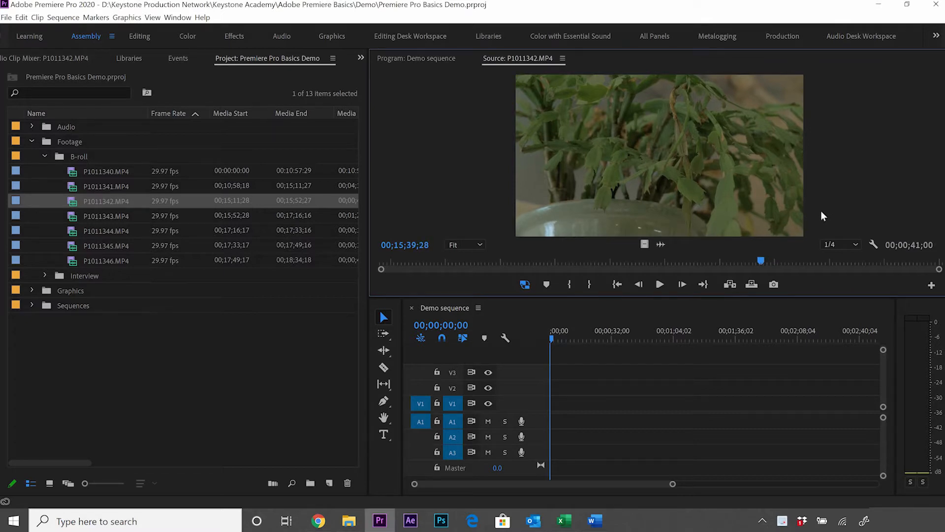
key("Right")
key("Right")
key("Right")
key("Right")
key("Right")
key("Right")
key("Right")
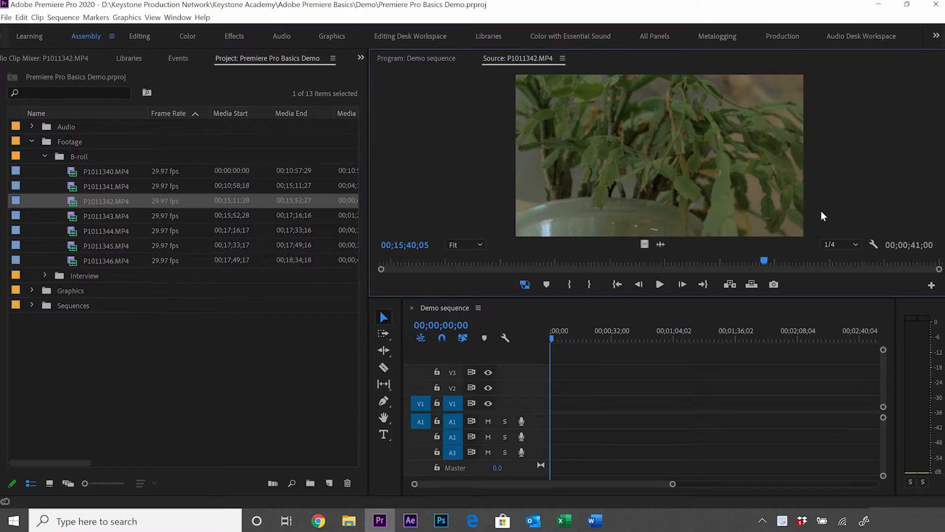
key("Right")
key("Right")
key("Right")
key("Right")
key("Right")
key("Right")
key("Right")
key("Right")
key("Right")
key("Right")
key("Right")
key("Right")
key("Right")
key("Right")
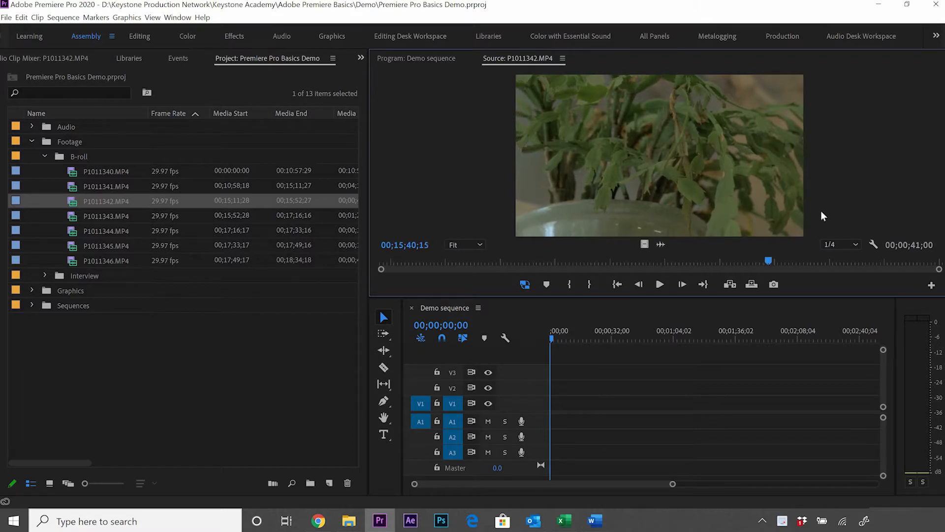
key("Right")
key("Right")
key("Right")
key("Right")
key("Right")
key("Right")
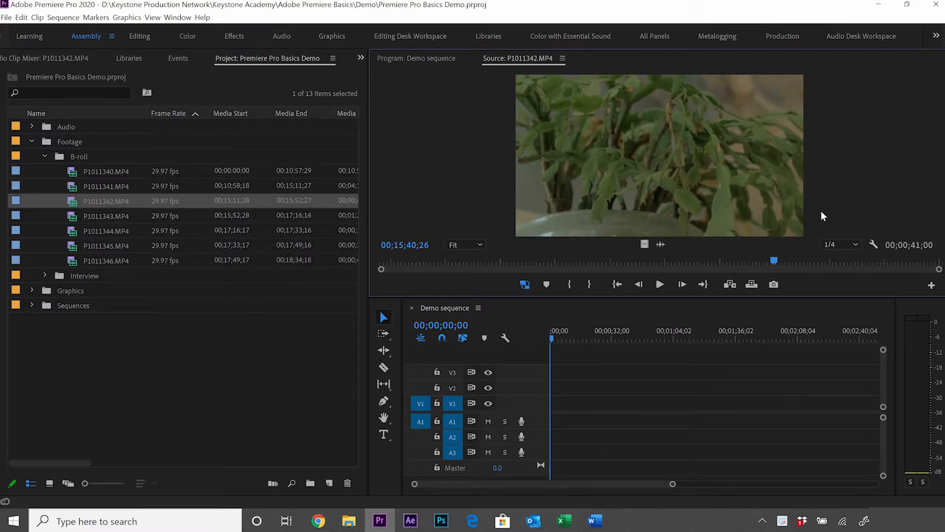
key("Left")
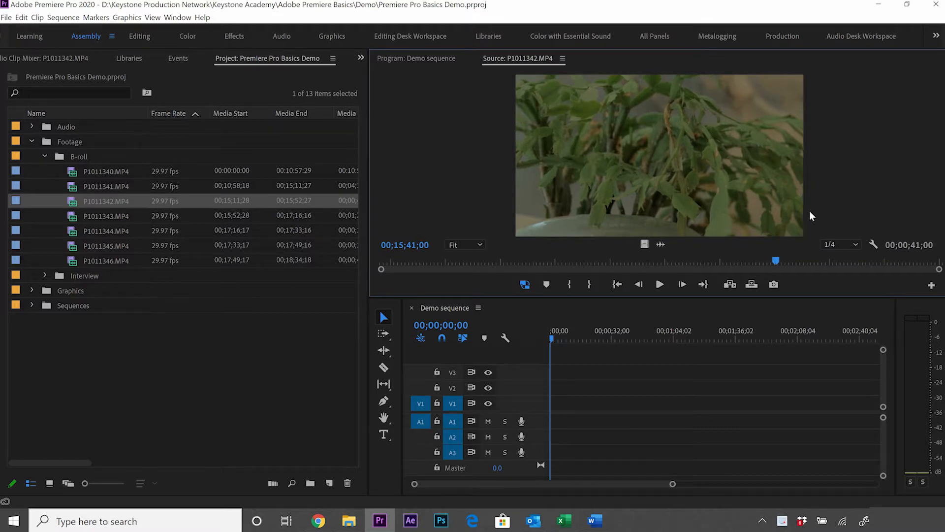
Mark the source clip's In point at 00;15;41;00, trying it once, undoing it and marking it again.
left_click(570, 286)
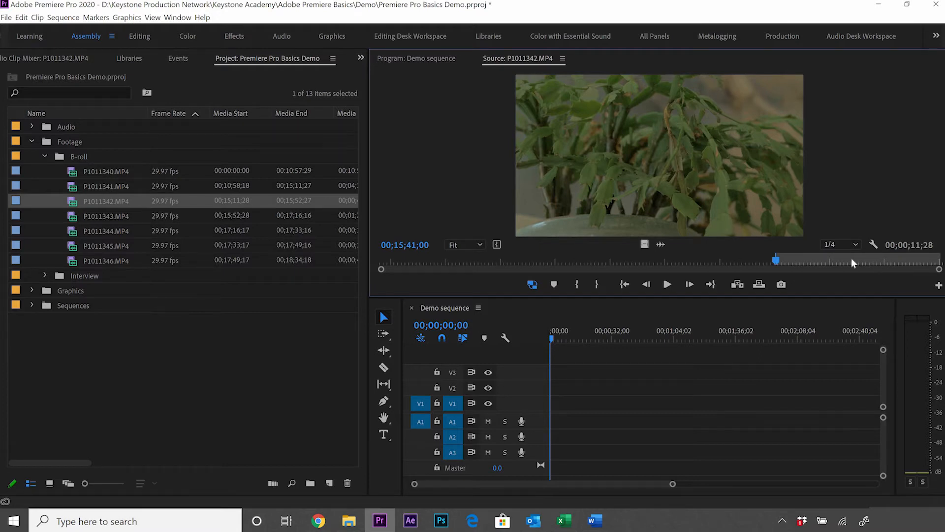
key("ctrl+z")
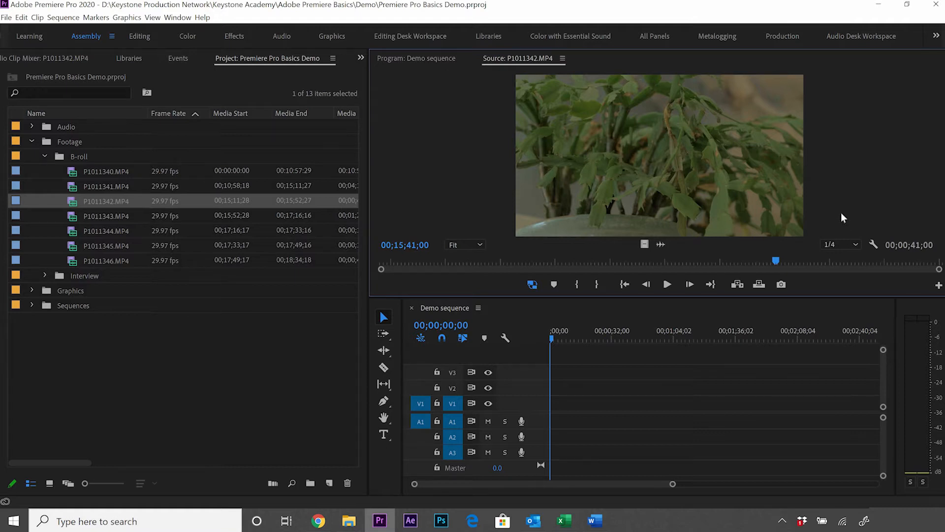
key("i")
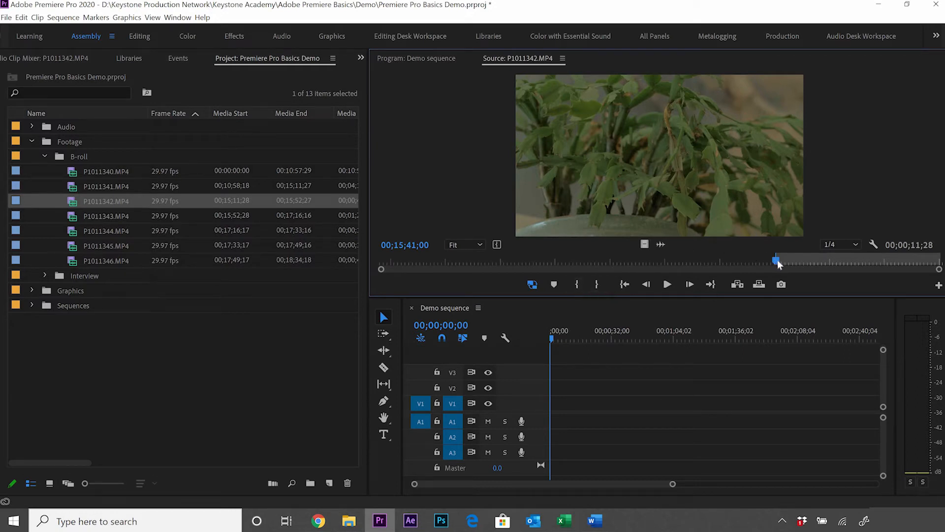
Play the source clip up to 00;15;45;02 and mark the Out point there.
key("space")
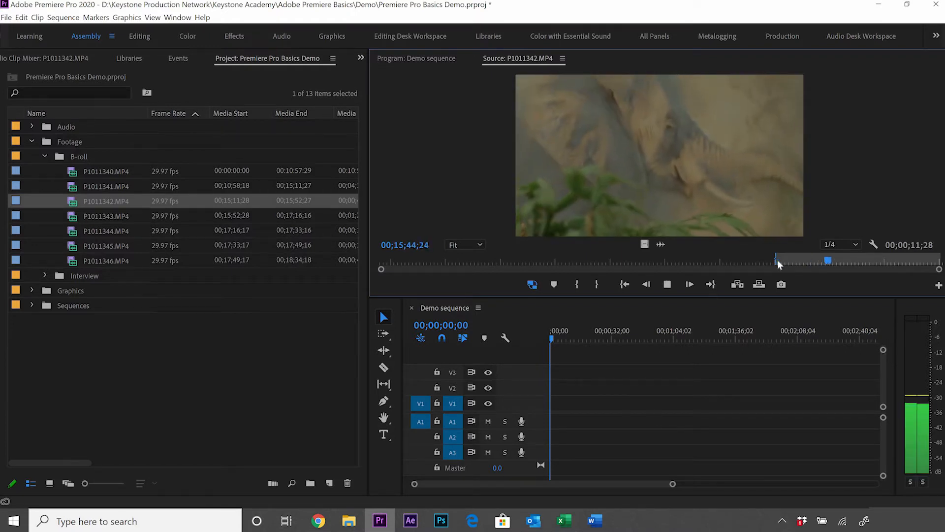
key("space")
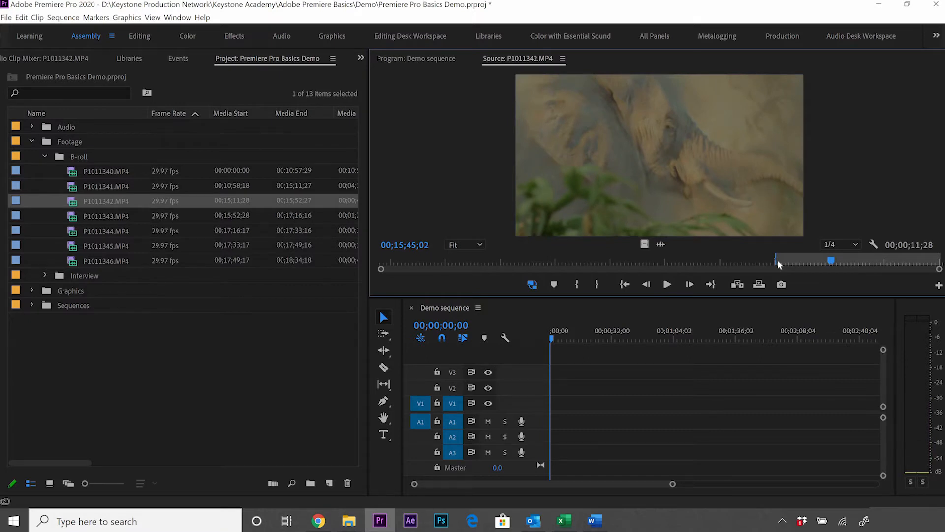
left_click(598, 285)
key("o")
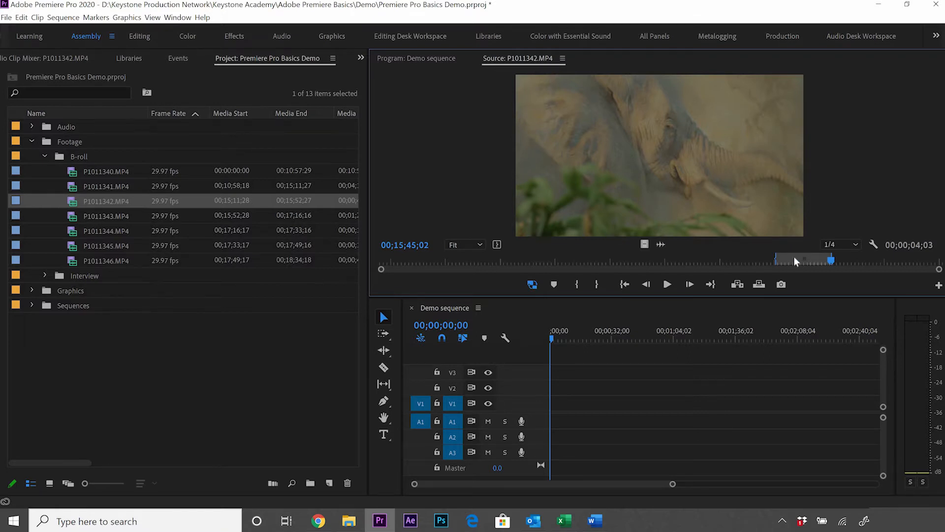
Check the clip's In and Out points, and place the marked section at the start of tracks V1 and A1.
key("shift+i")
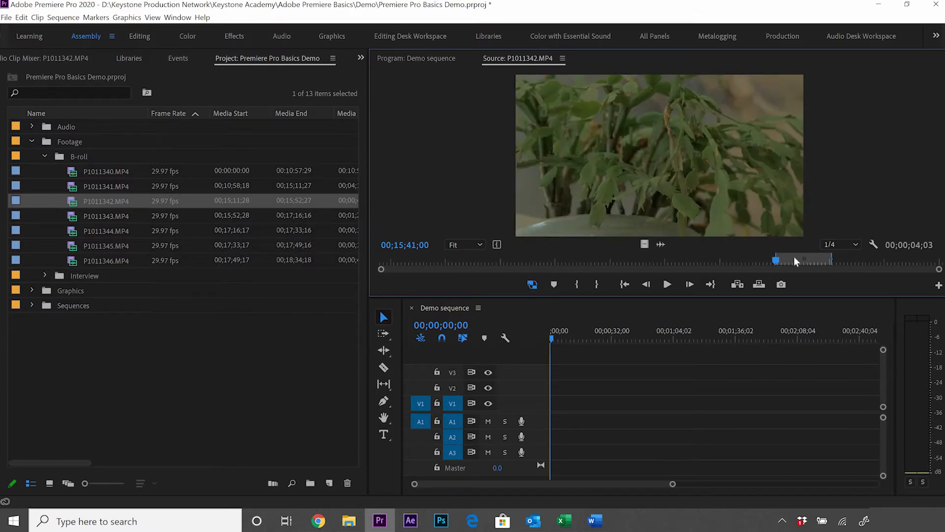
key("shift+o")
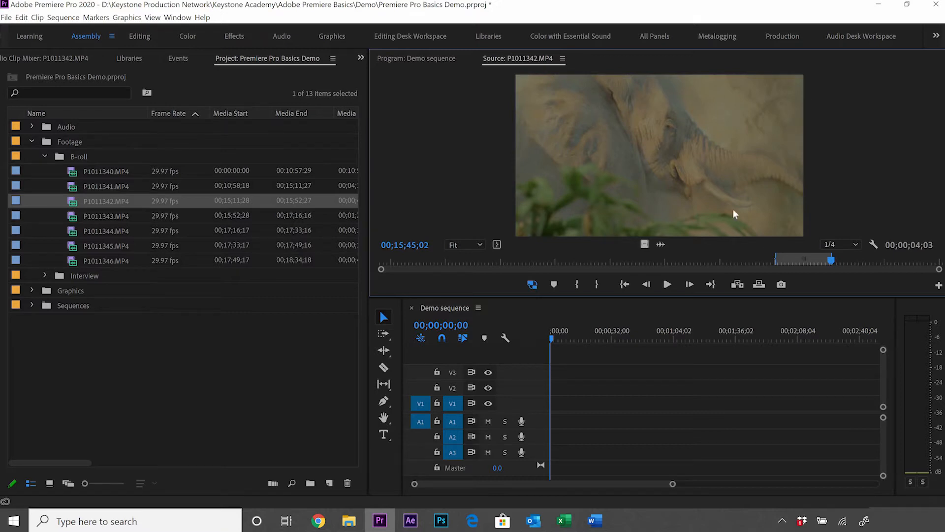
left_click_drag(644, 245, 587, 400)
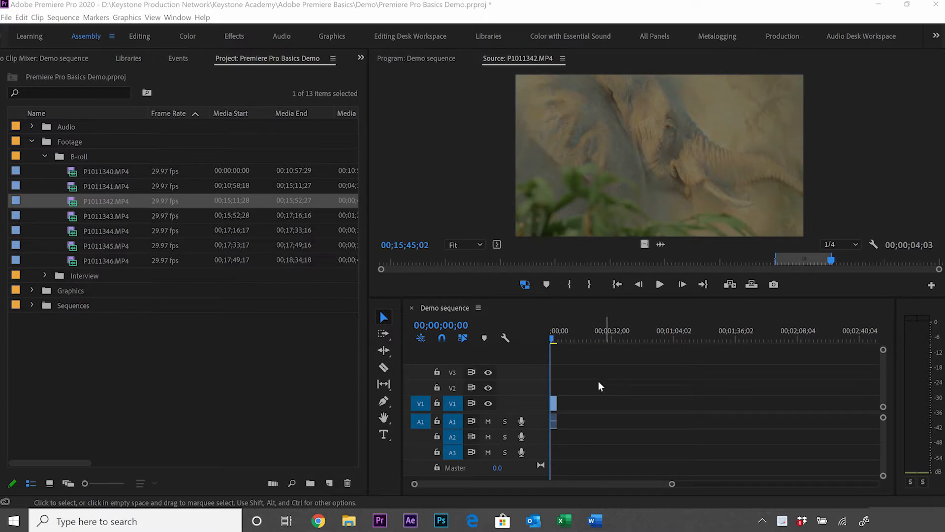
Unlink the timeline clip's video and audio, and delete the audio part from track A1.
left_click(554, 407)
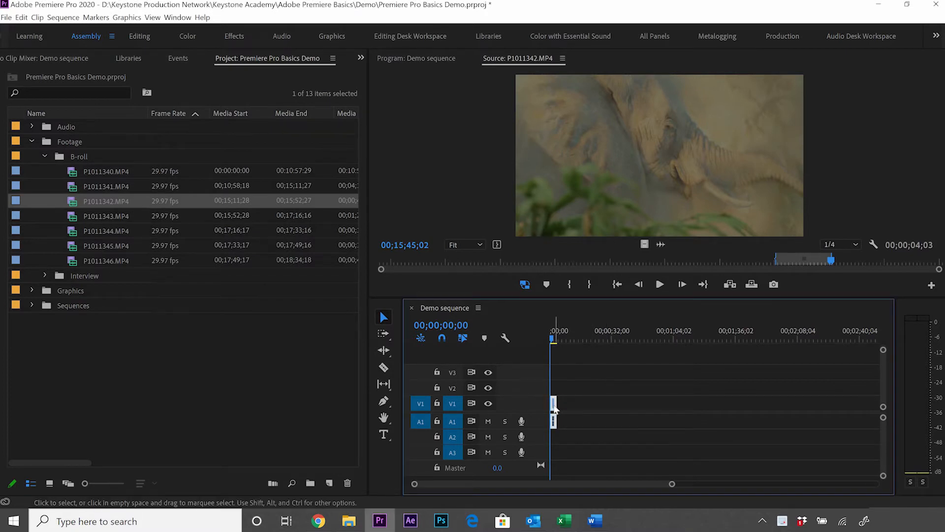
right_click(555, 406)
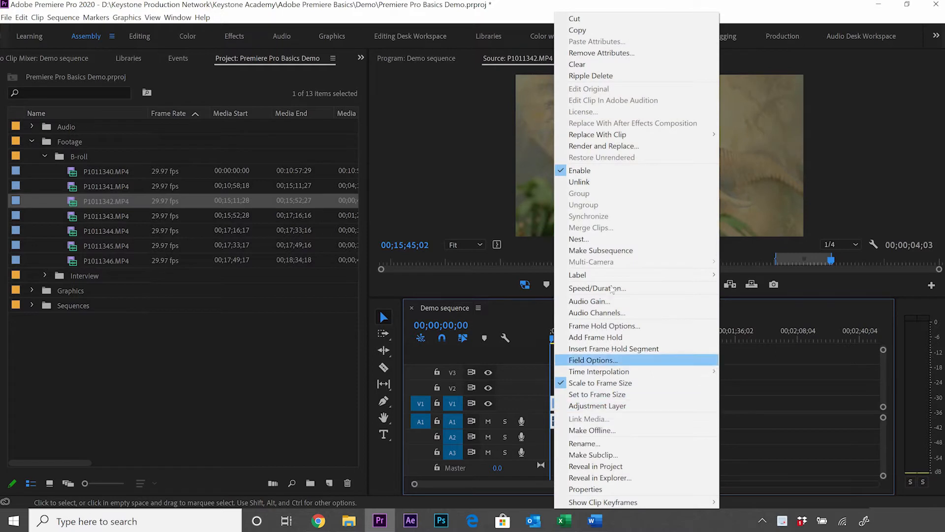
left_click(595, 185)
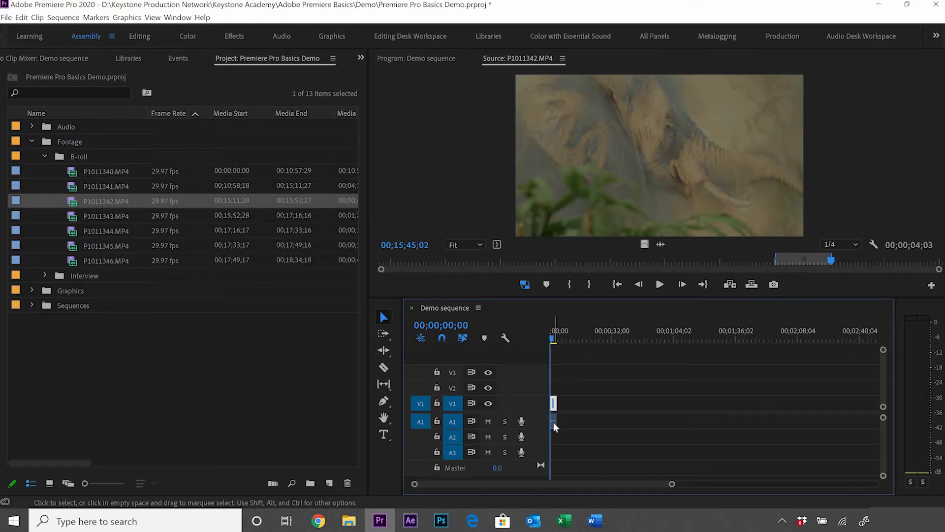
left_click(554, 424)
key("Delete")
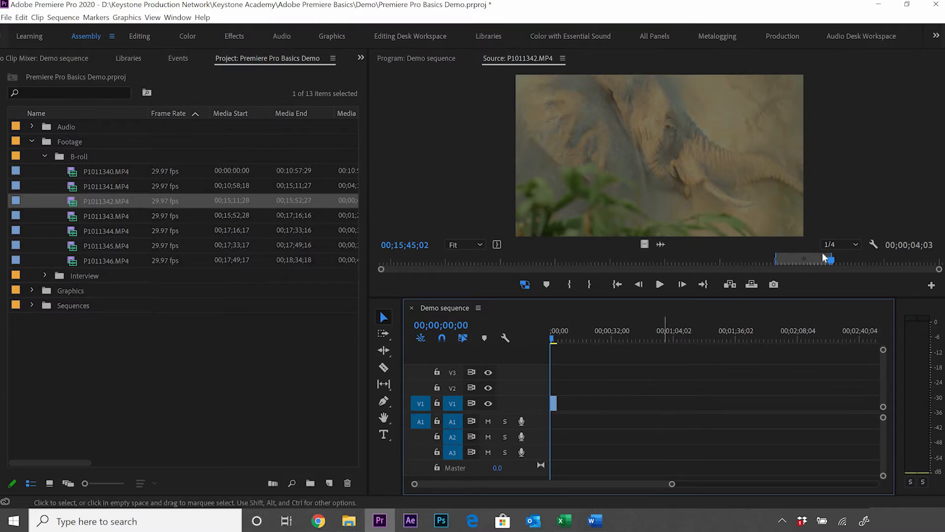
Add the marked section's video alone to V1 and its audio alone farther along A1, and save the project.
left_click(646, 245)
left_click_drag(646, 245, 583, 409)
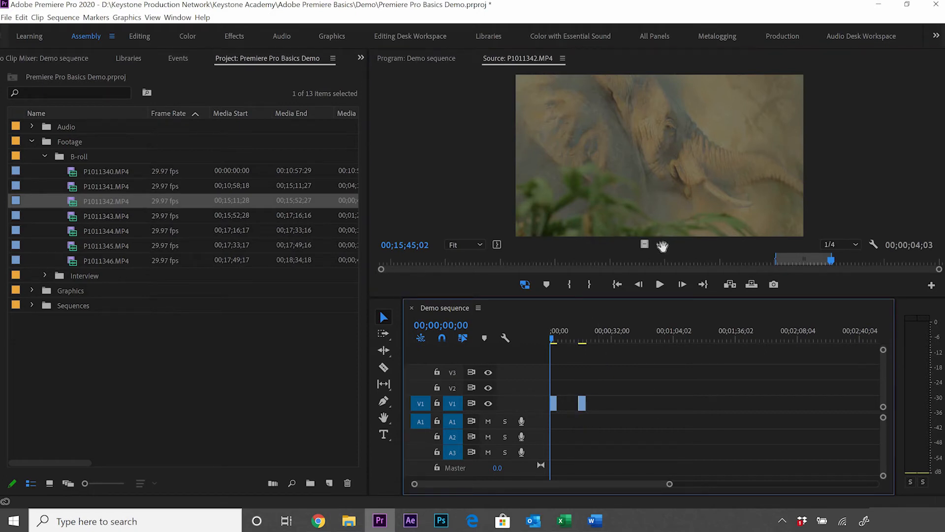
left_click_drag(662, 247, 609, 429)
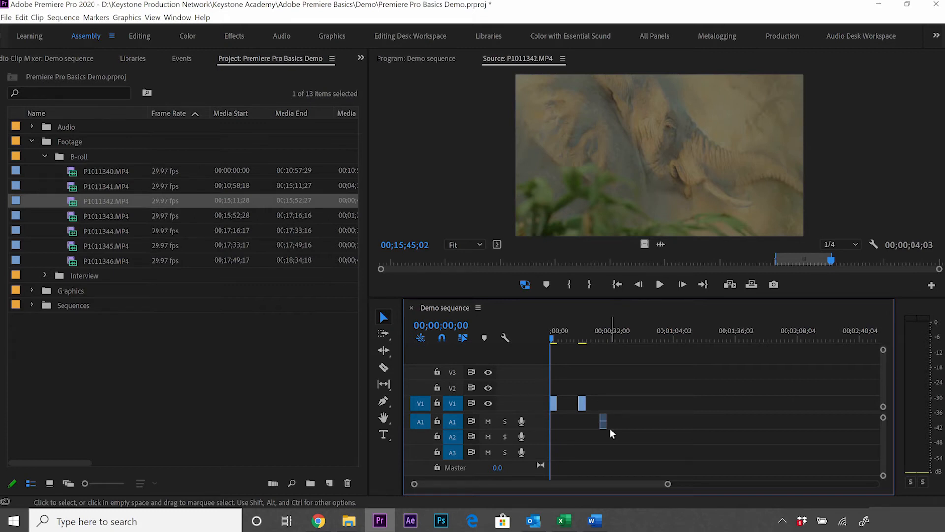
key("ctrl+s")
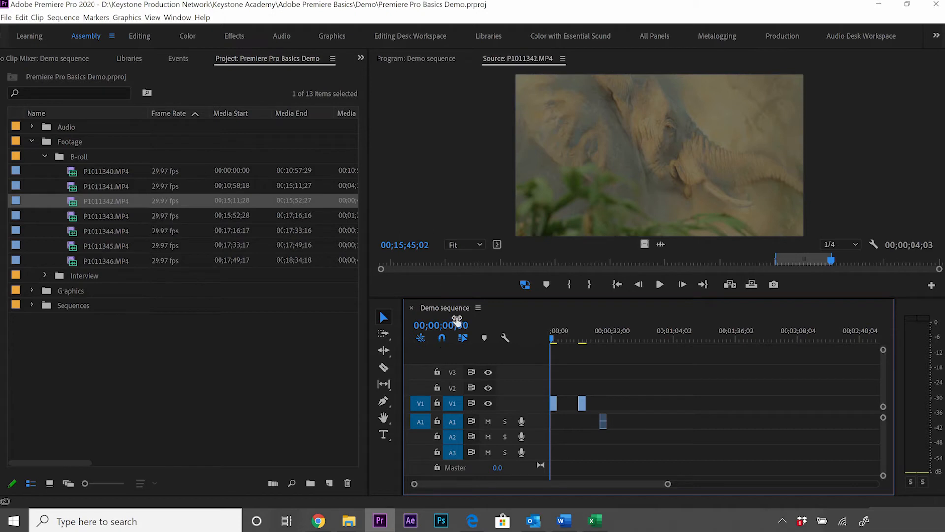
Show the Demo sequence in the Program monitor and scrub its playhead to about 00;00;08;19.
left_click(417, 59)
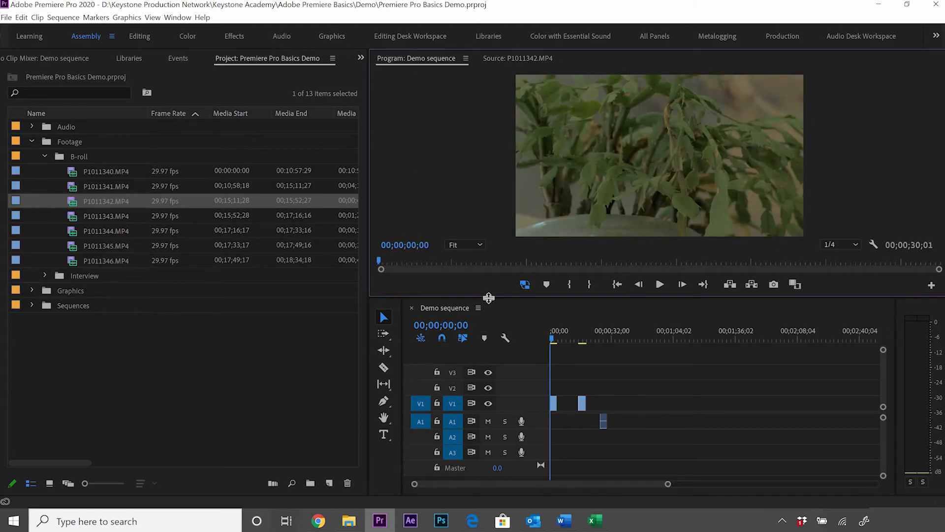
left_click(559, 335)
left_click_drag(561, 335, 569, 335)
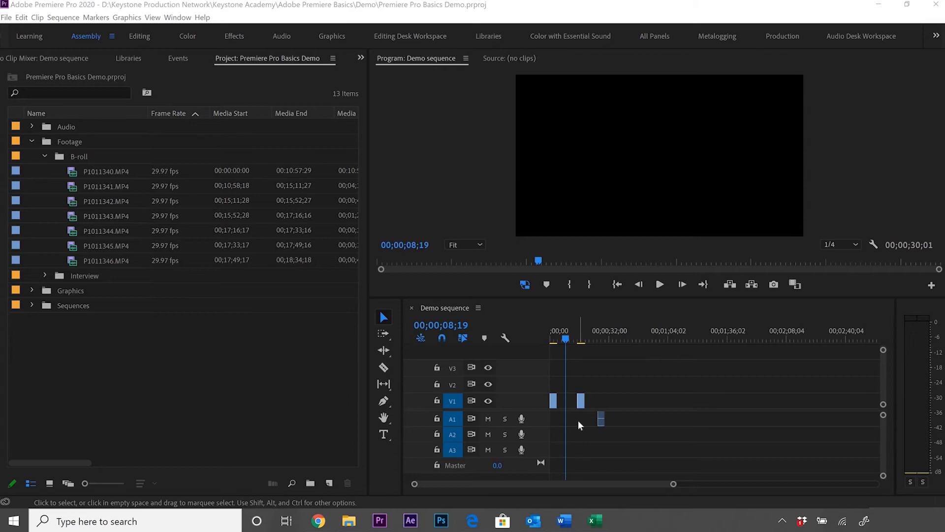
Mute and unmute audio track A1, and solo audio tracks A1 and A2.
left_click(489, 419)
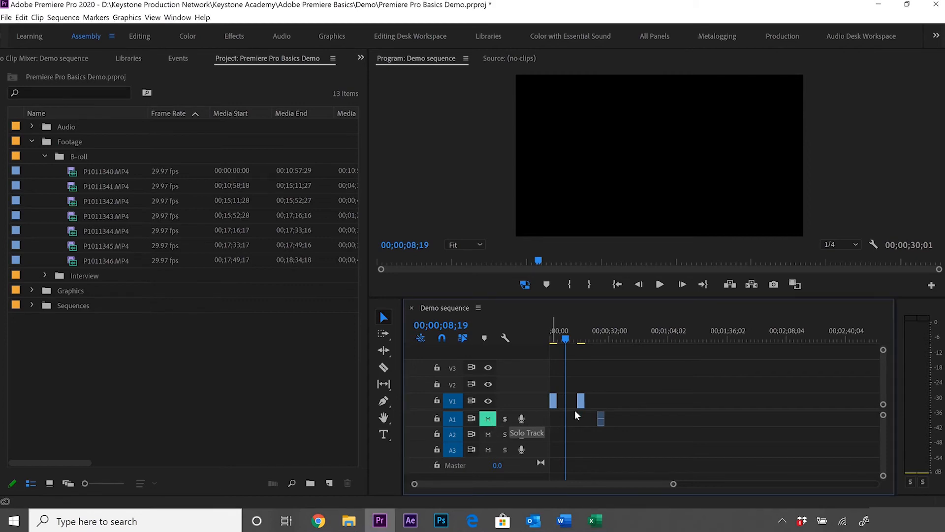
left_click(488, 418)
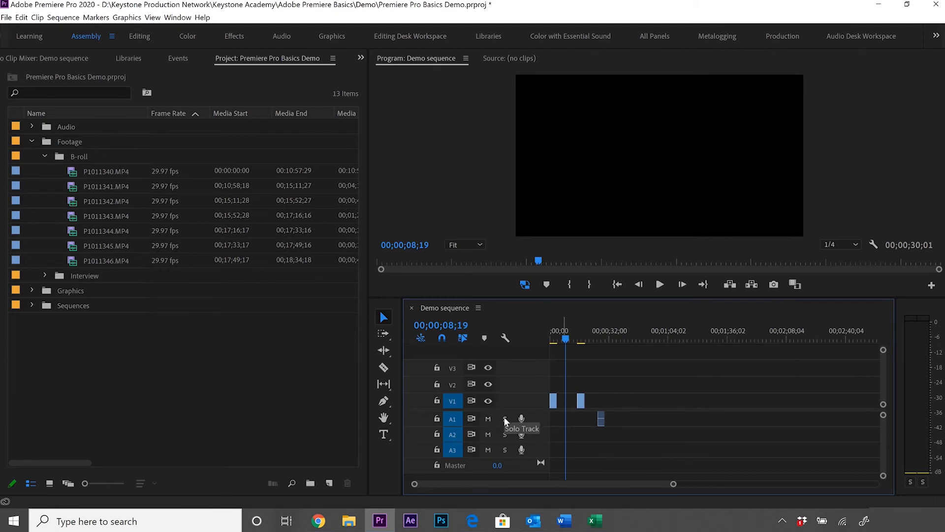
left_click(506, 418)
left_click(504, 435)
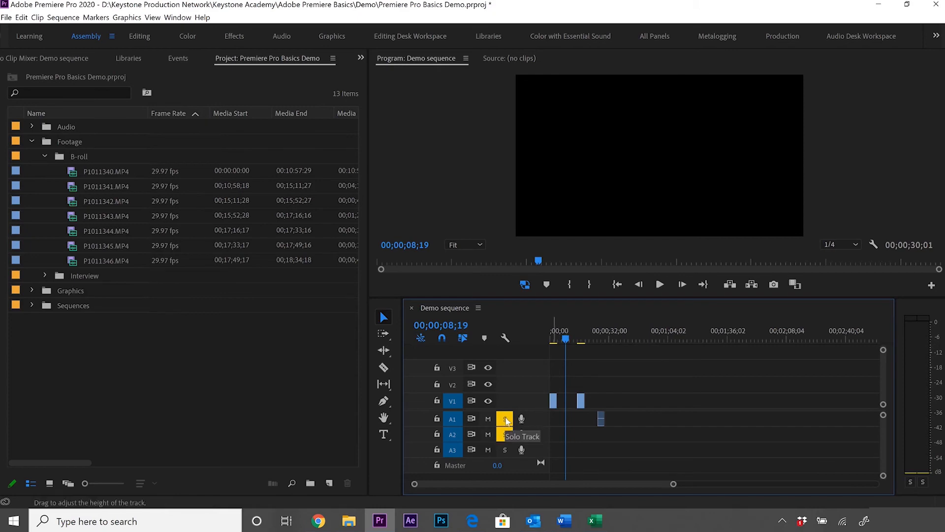
Mute and unmute the audio tracks, and switch video track V1's output off and back on.
left_click(488, 434)
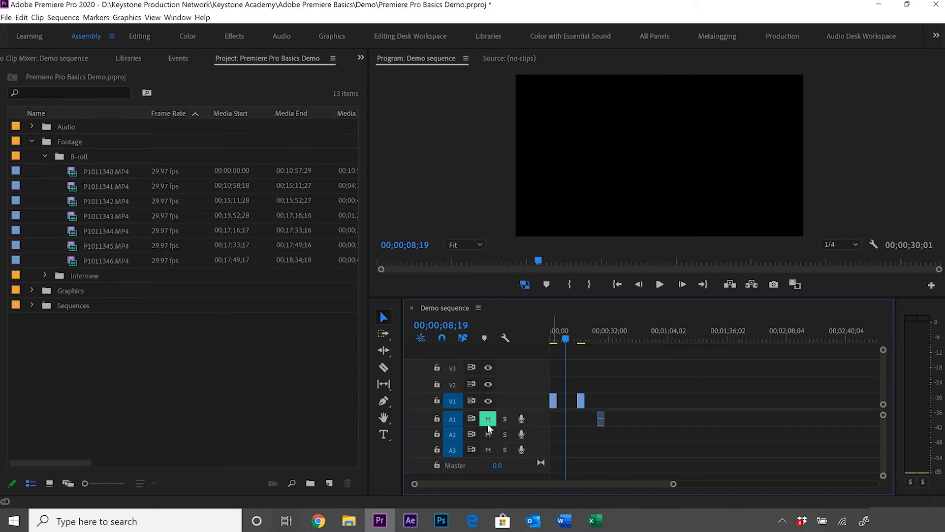
left_click(488, 435)
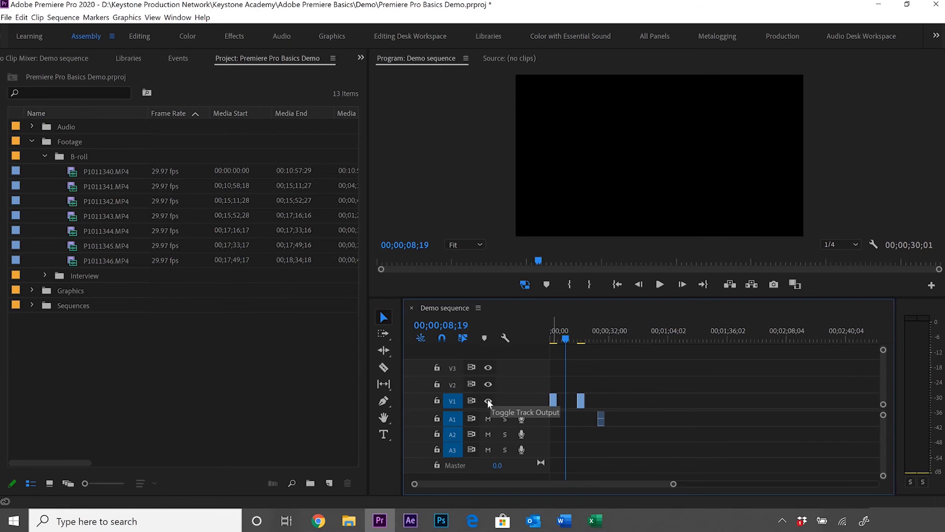
left_click(488, 401)
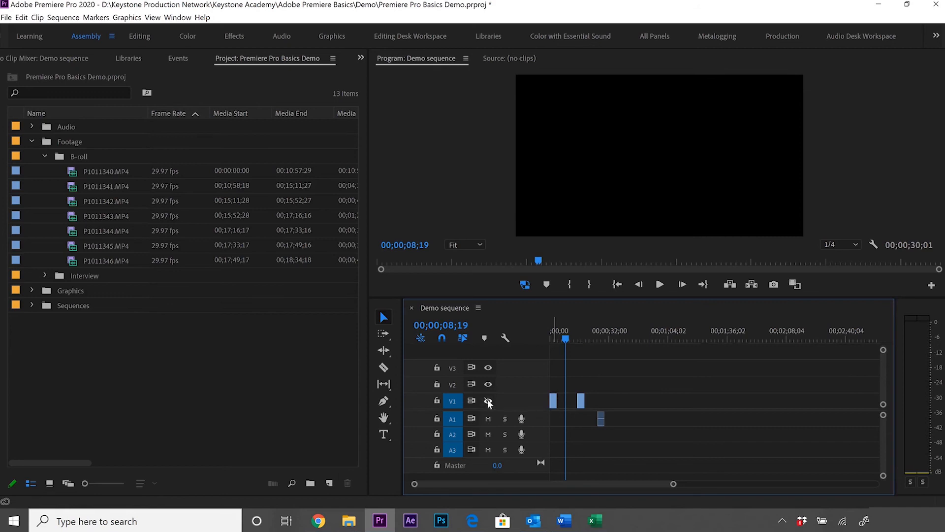
left_click(488, 400)
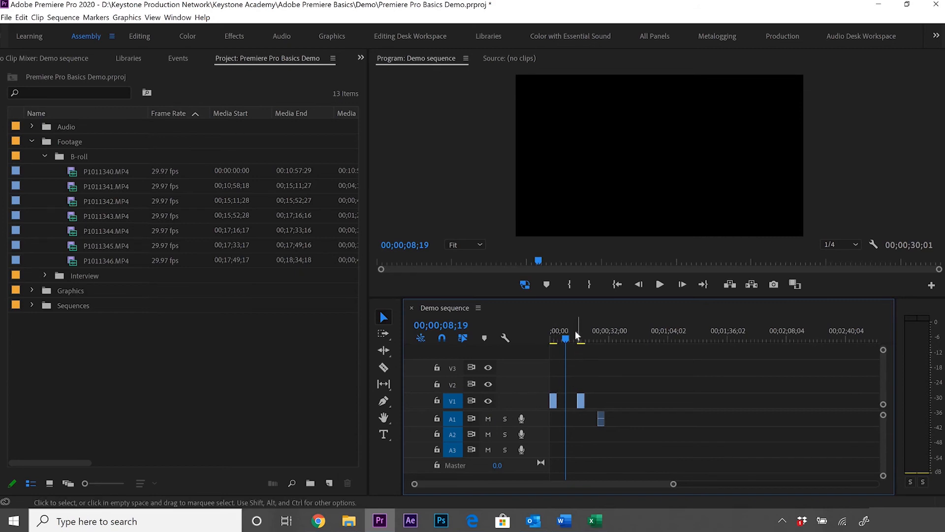
Move the playhead onto the second V1 clip at 00;00;16;03, and toggle V1's track output to compare the picture hidden and shown.
left_click_drag(575, 339, 582, 339)
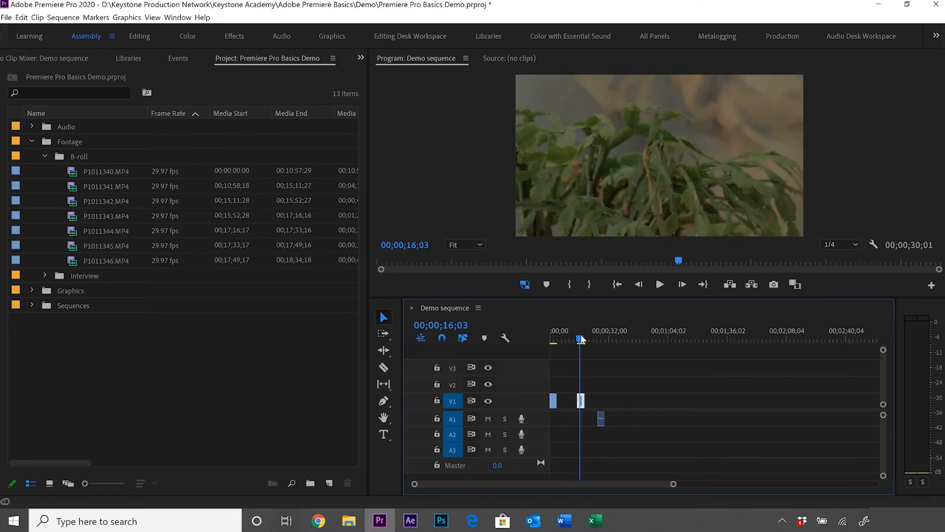
left_click(489, 401)
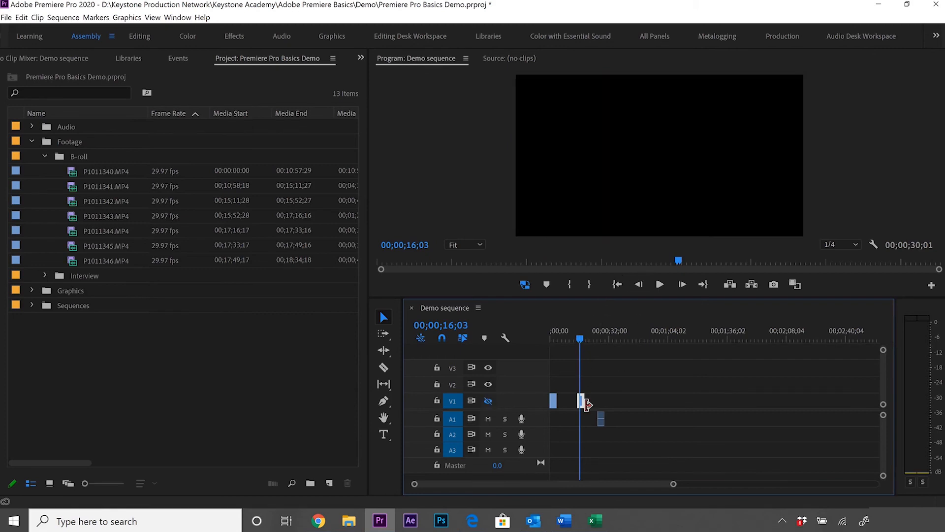
left_click(488, 400)
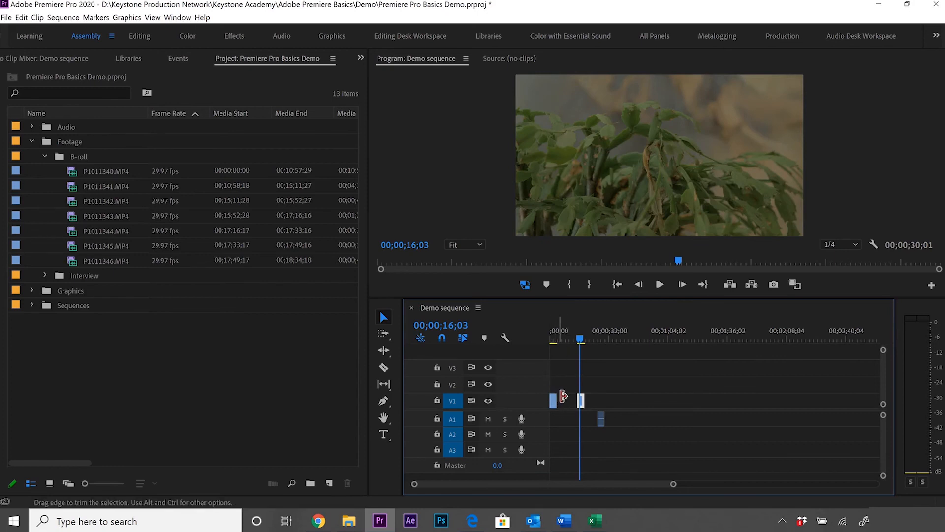
left_click(489, 401)
left_click(490, 401)
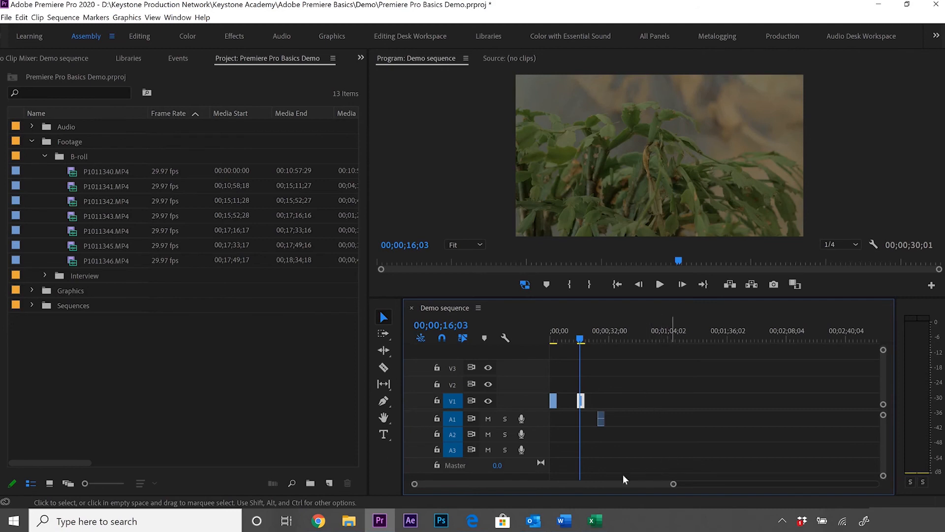
Look along the Demo sequence's length and through its stacked video and audio tracks.
scroll(601, 484, "right", 5)
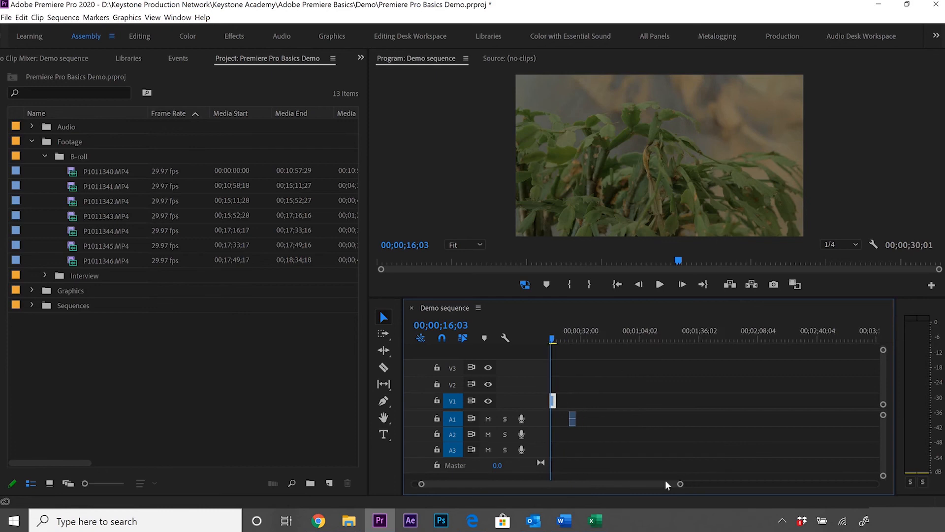
scroll(555, 479, "left", 5)
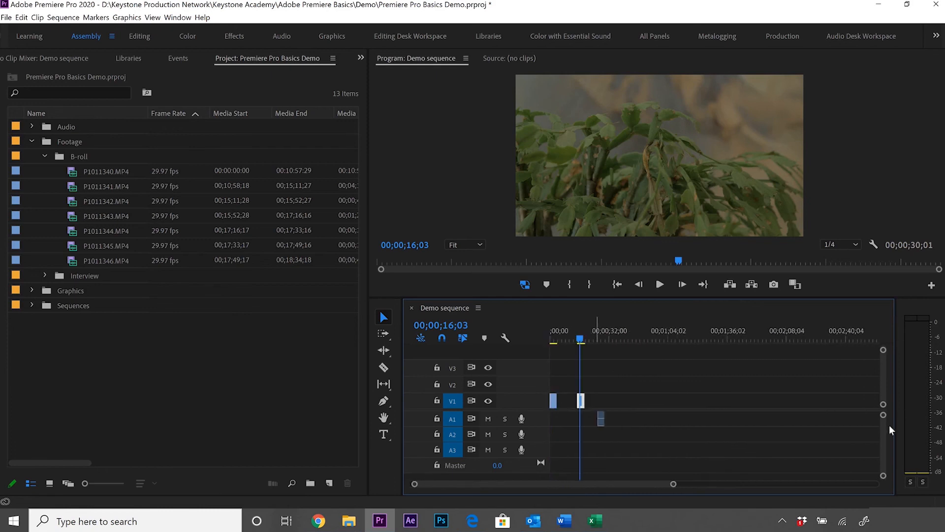
scroll(885, 441, "down", 3)
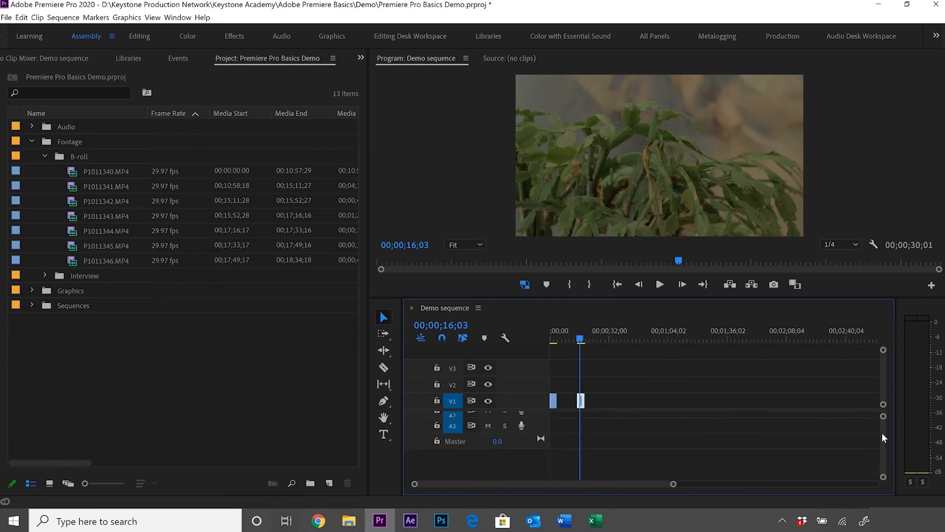
scroll(883, 425, "up", 3)
scroll(882, 396, "down", 3)
scroll(883, 391, "up", 3)
scroll(883, 365, "up", 3)
scroll(886, 376, "down", 3)
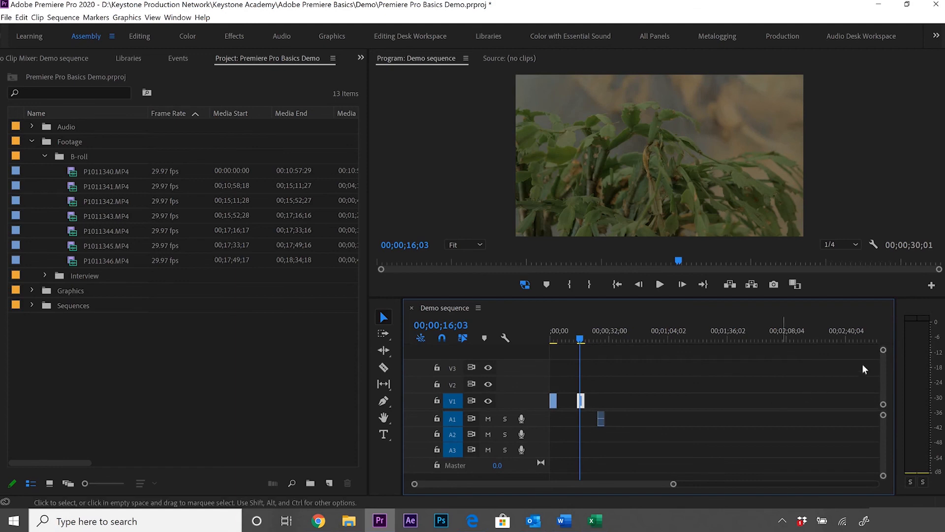
Make the video tracks slightly taller, and enlarge the timeline's time scale to show the clips wider.
mouse_move(884, 353)
left_mouse_down()
mouse_move(882, 340)
mouse_move(883, 350)
left_mouse_up()
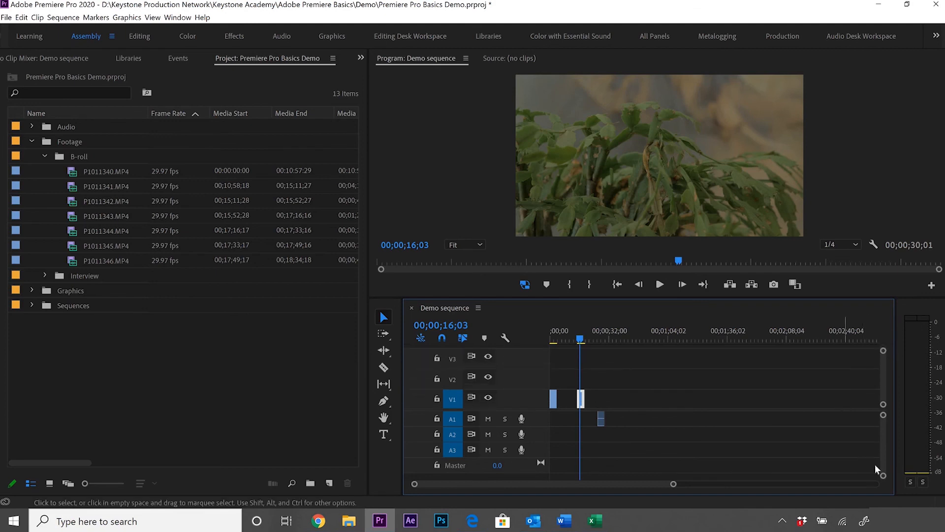
left_click_drag(883, 478, 884, 480)
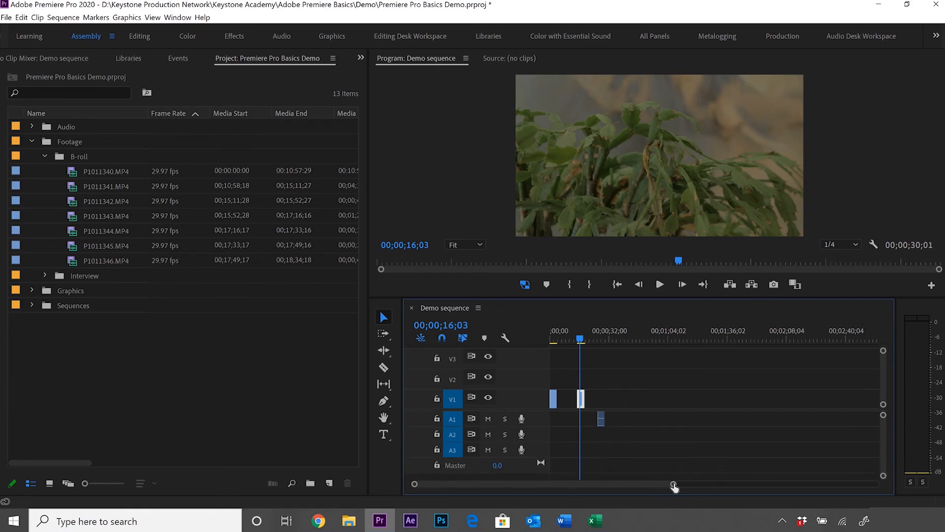
left_click_drag(675, 486, 746, 493)
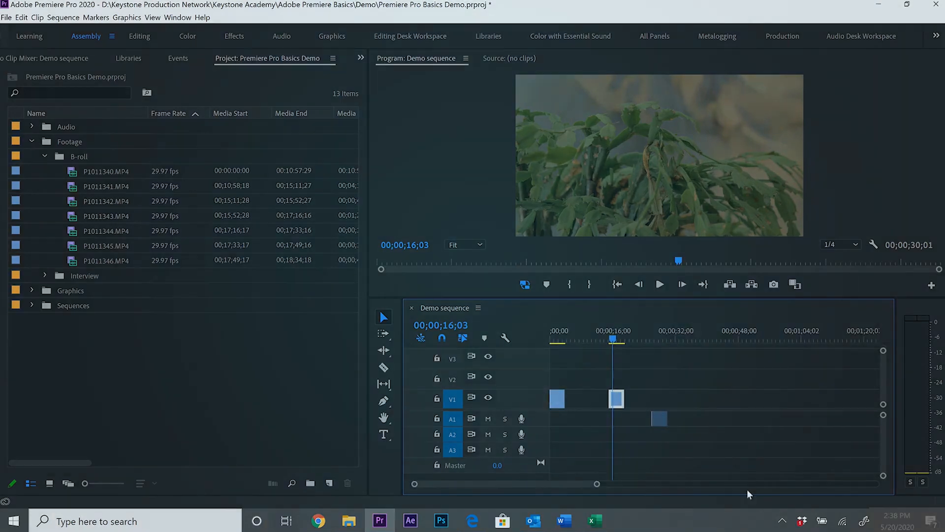